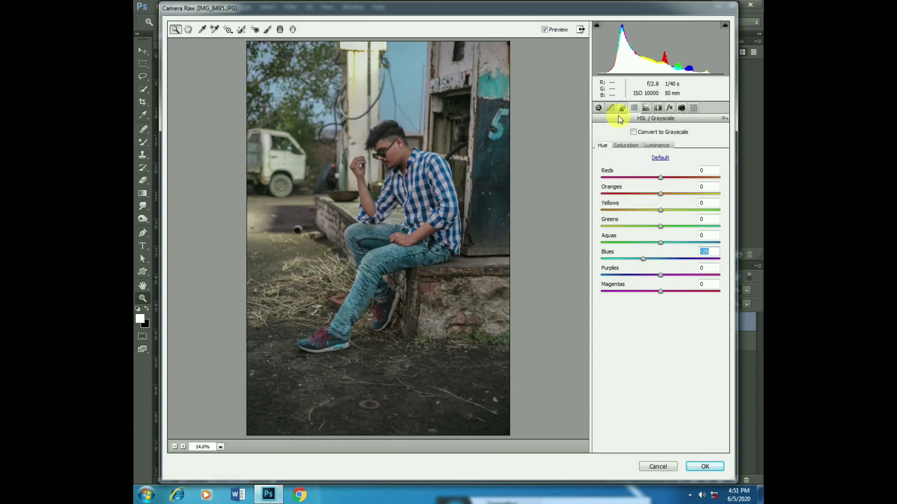
Set the HSL saturation of Reds to -25, Oranges to -37 and Blues to about -43
click(626, 145)
drag(660, 261, 640, 260)
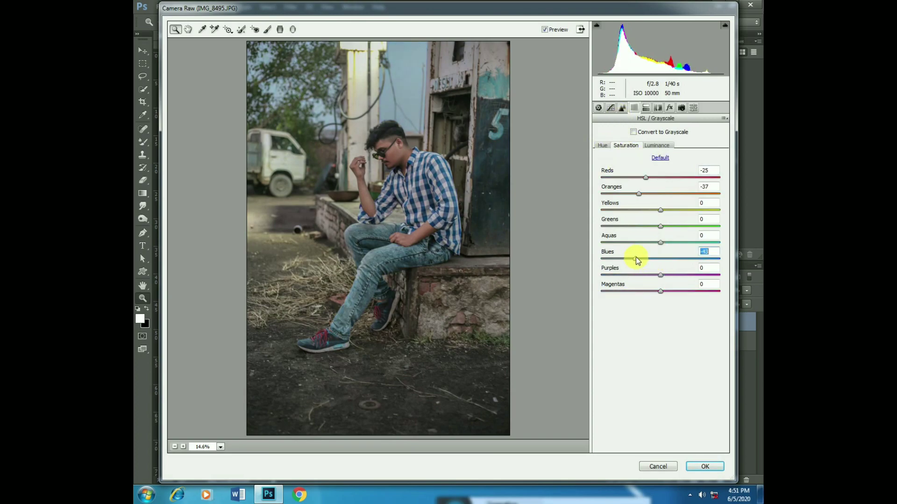
Split-tone the photo with highlights at hue 101 and saturation 13, balance +10, and shadows at hue 188 and saturation 12
click(646, 108)
click(607, 163)
drag(601, 146, 611, 163)
mouse_move(623, 146)
mouse_down()
mouse_move(682, 146)
mouse_move(624, 148)
mouse_up()
click(618, 164)
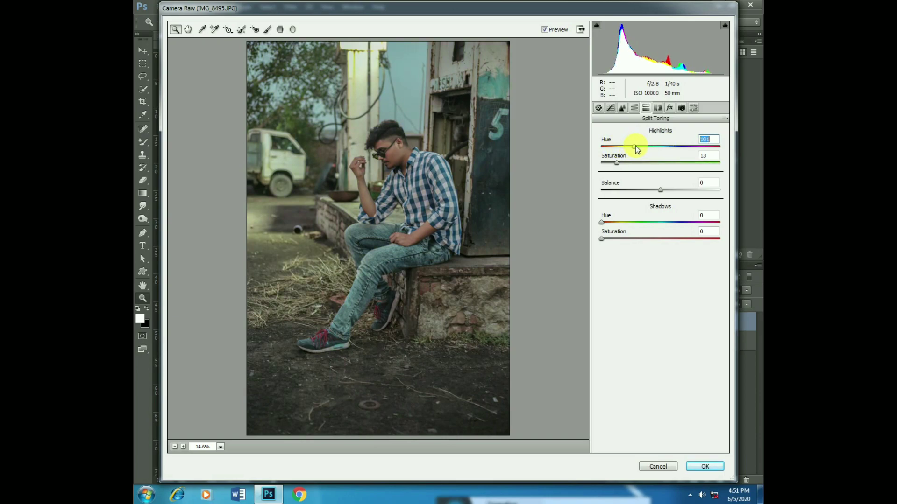
drag(660, 189, 645, 190)
drag(601, 239, 666, 223)
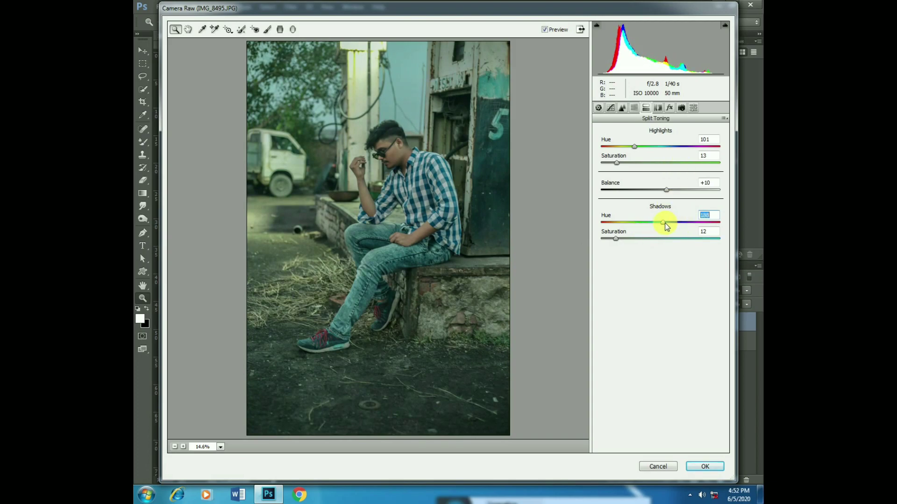
Set the tone curve's Lights to -20 and Darks to +9, and add a vignette with amount -30, midpoint 60 and roundness +18
click(610, 108)
drag(660, 319, 649, 301)
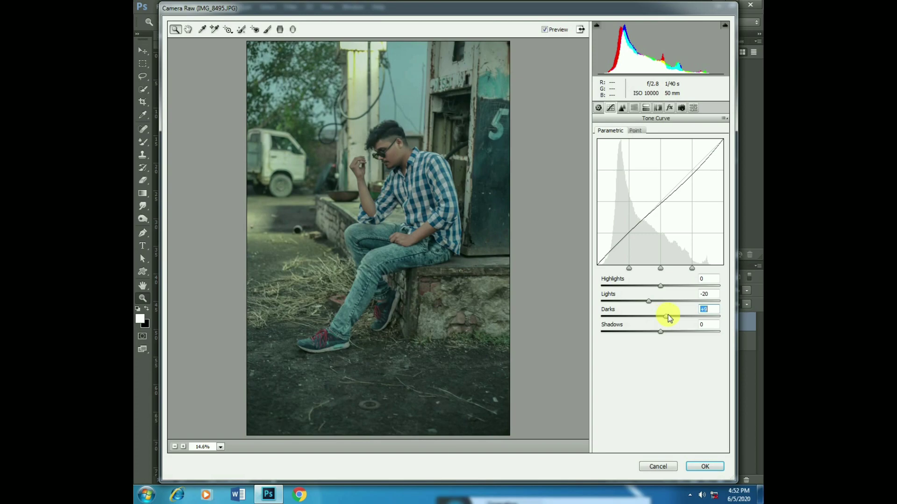
click(669, 108)
drag(660, 235, 672, 268)
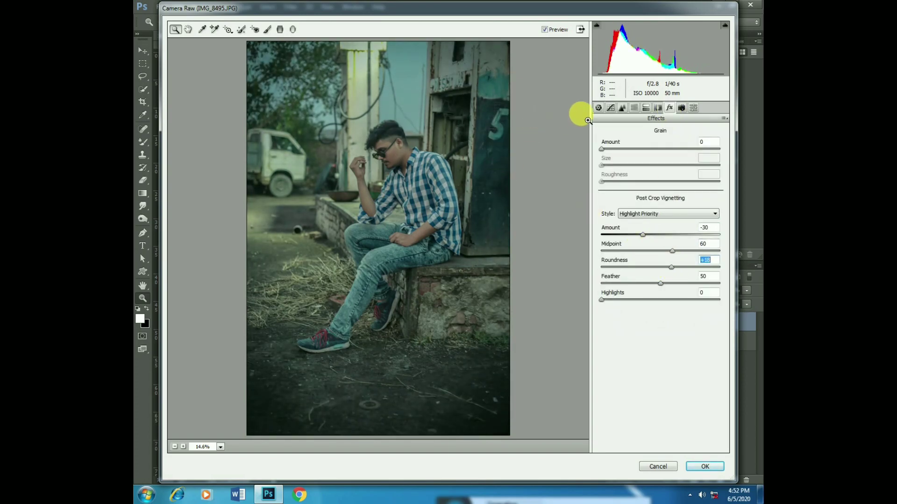
Raise the exposure to about +0.35, apply the Camera Raw edits and compare the layer with the original
click(598, 108)
drag(661, 203, 664, 203)
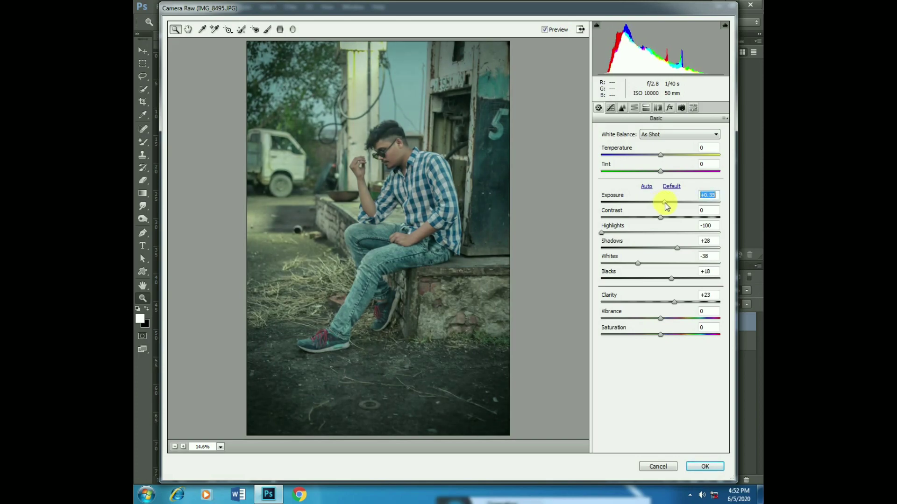
click(698, 466)
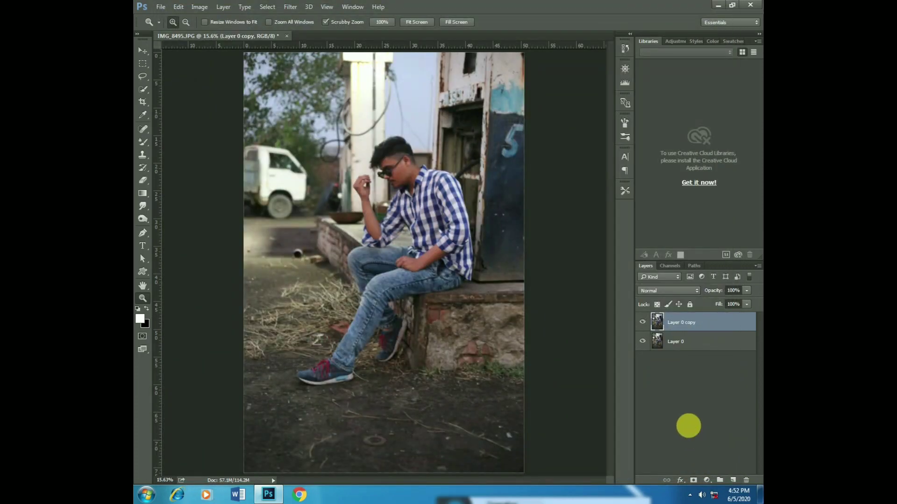
click(642, 323)
click(642, 323)
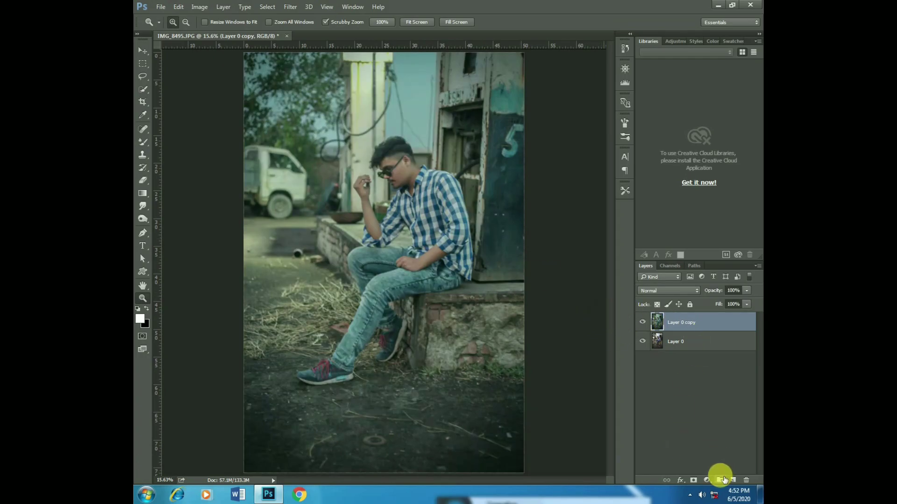
Add a Channel Mixer adjustment with the Green output channel at Green +40 and Blue +61, and compare its effect
click(706, 481)
click(700, 406)
drag(454, 52, 567, 94)
click(545, 132)
click(543, 143)
drag(572, 192, 553, 192)
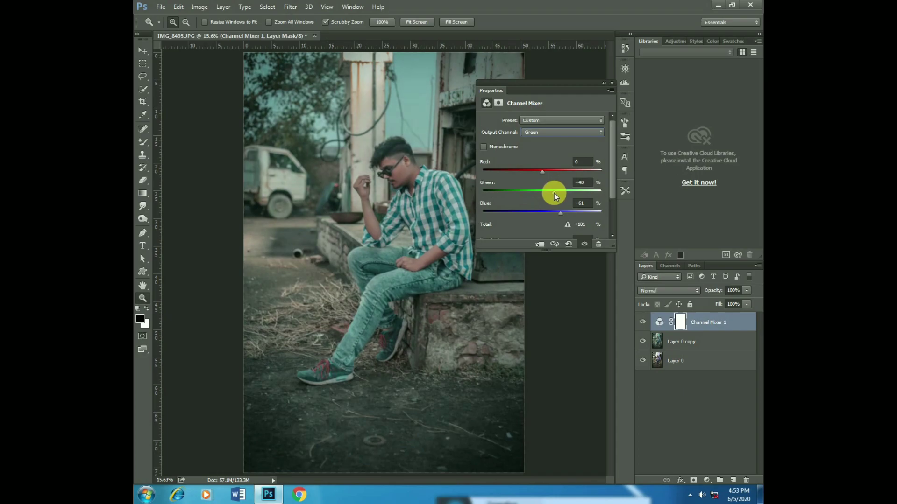
click(604, 83)
click(643, 323)
click(642, 322)
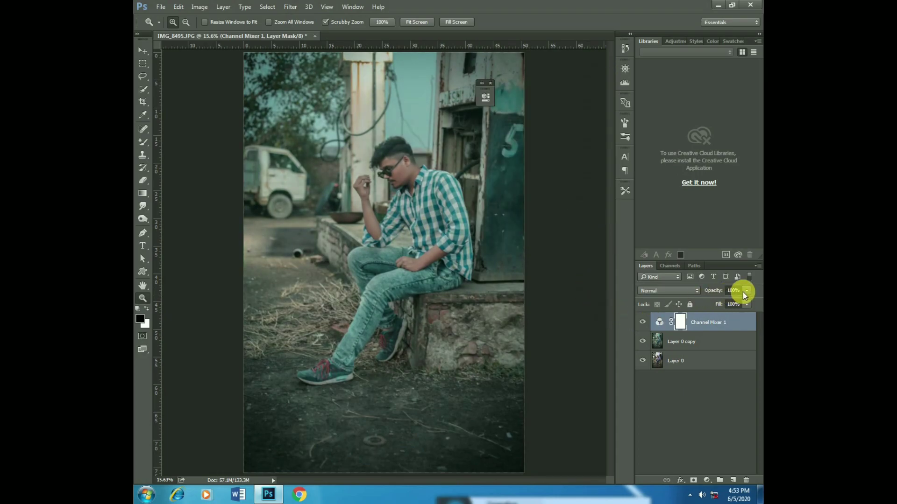
Merge the Channel Mixer adjustment with the Layer 0 copy
click(706, 343)
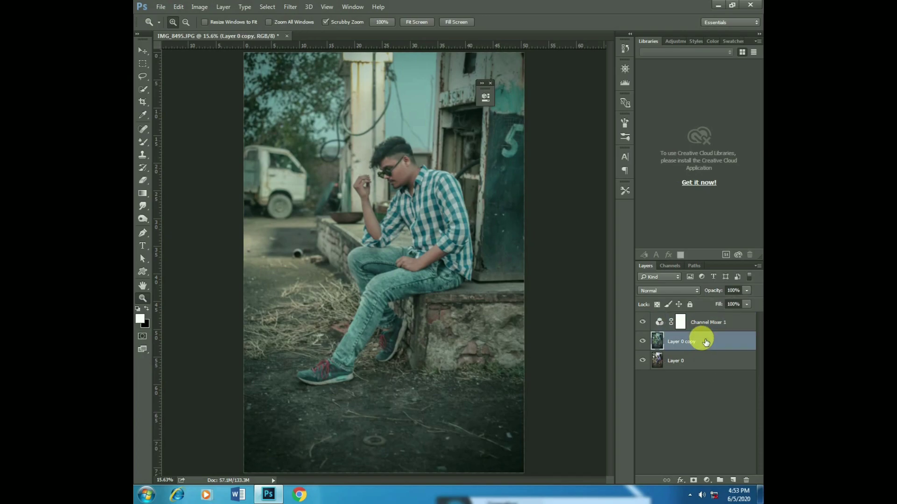
click(490, 83)
ctrl+click(707, 322)
right_click(707, 323)
click(627, 333)
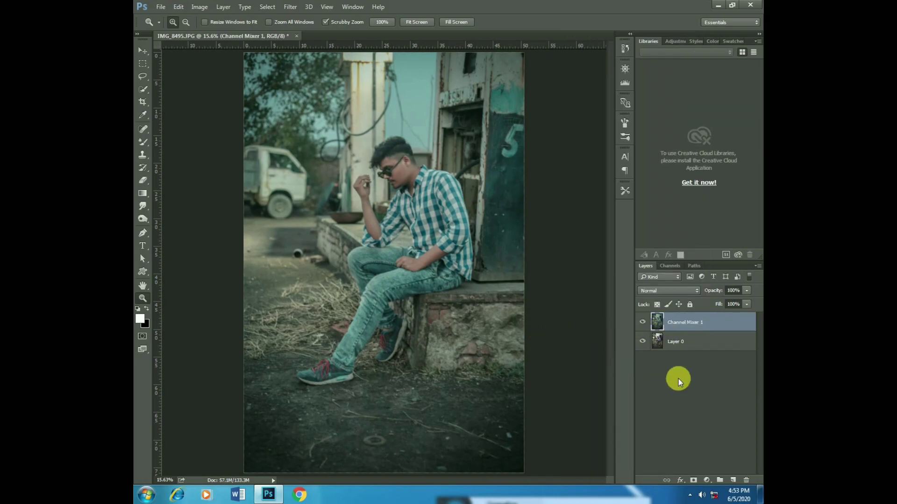
Apply the Camera Raw filter to the merged layer with Highlights -100, Shadows -39, Whites -18, Blacks +13 and Saturation +14
click(707, 480)
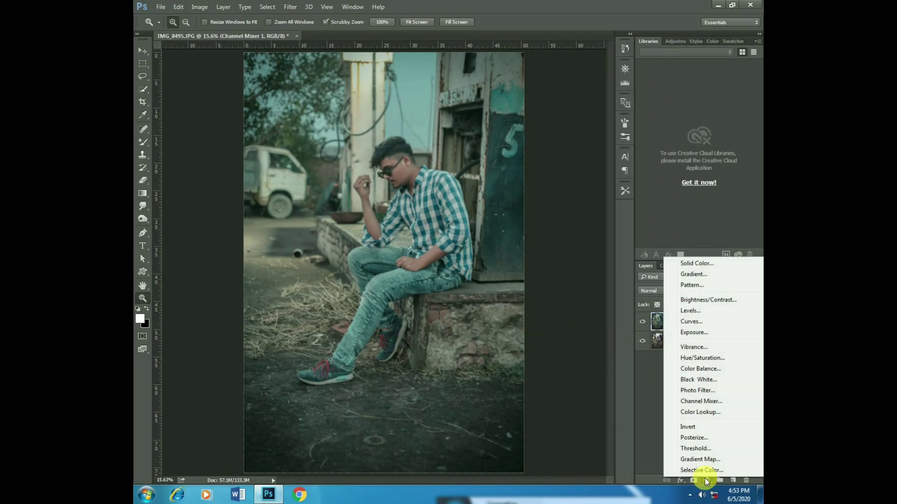
click(636, 419)
click(290, 6)
key(Escape)
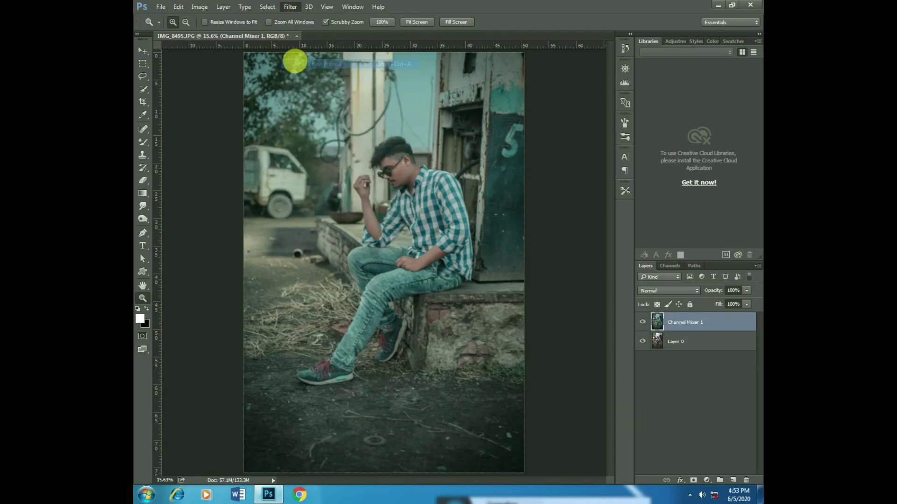
key(ctrl+shift+a)
drag(633, 231, 597, 234)
drag(659, 248, 664, 278)
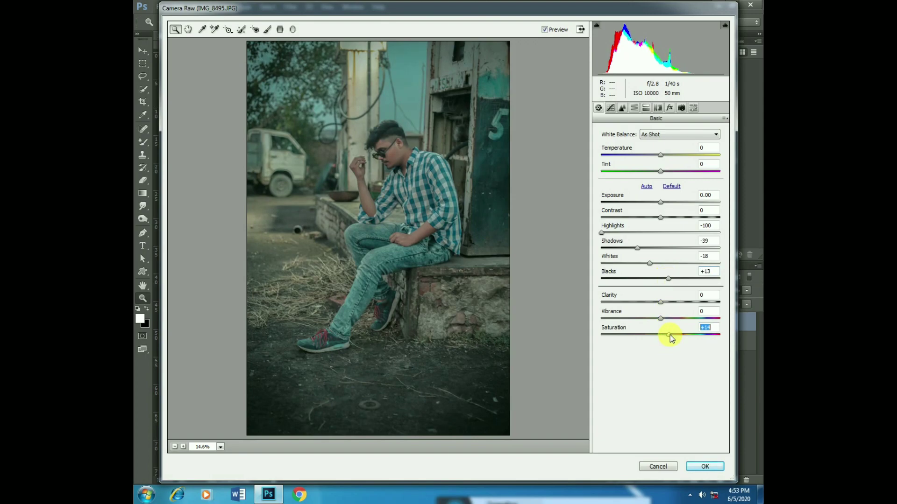
Set the HSL saturation of Reds to -67, Purples to -13 and Magentas to -43, and the white balance tint to -7
click(634, 107)
click(626, 145)
drag(612, 178, 621, 180)
drag(659, 276, 635, 294)
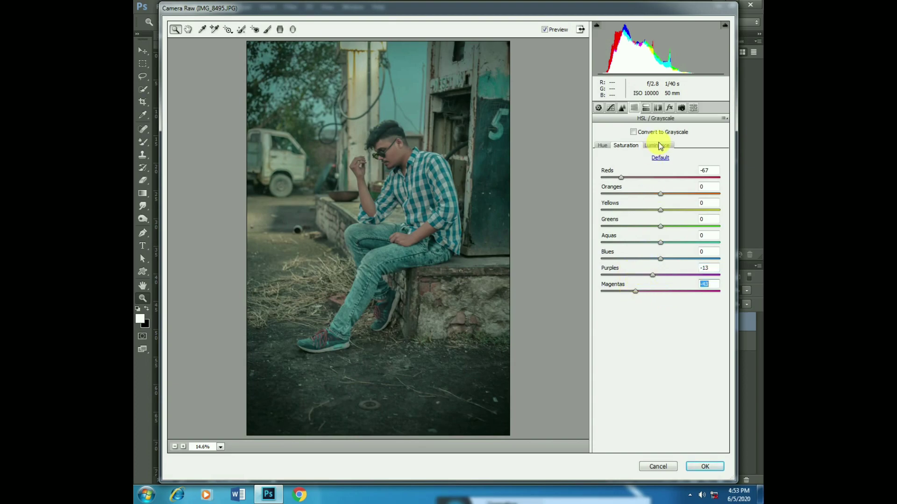
click(599, 107)
mouse_move(658, 171)
mouse_down()
mouse_move(662, 156)
mouse_move(656, 173)
mouse_up()
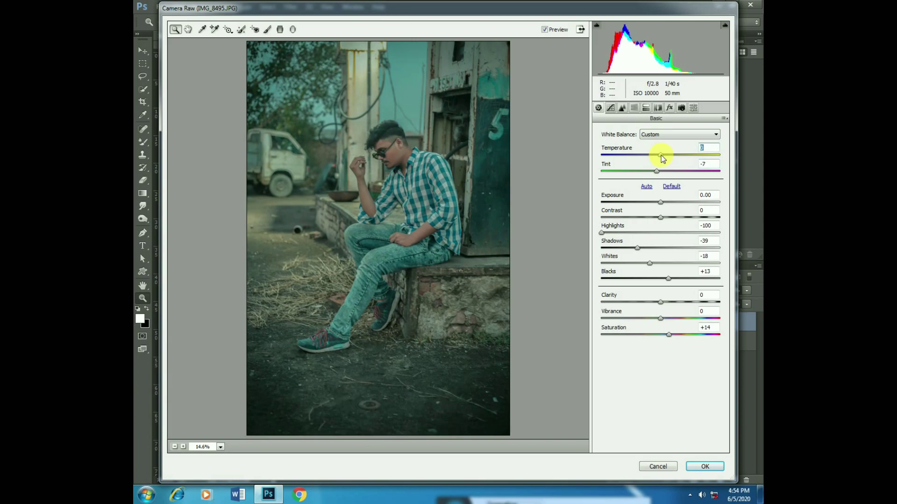
Add a post-crop vignette with amount -21, midpoint about 65 and roundness +15
click(672, 110)
drag(660, 235, 649, 234)
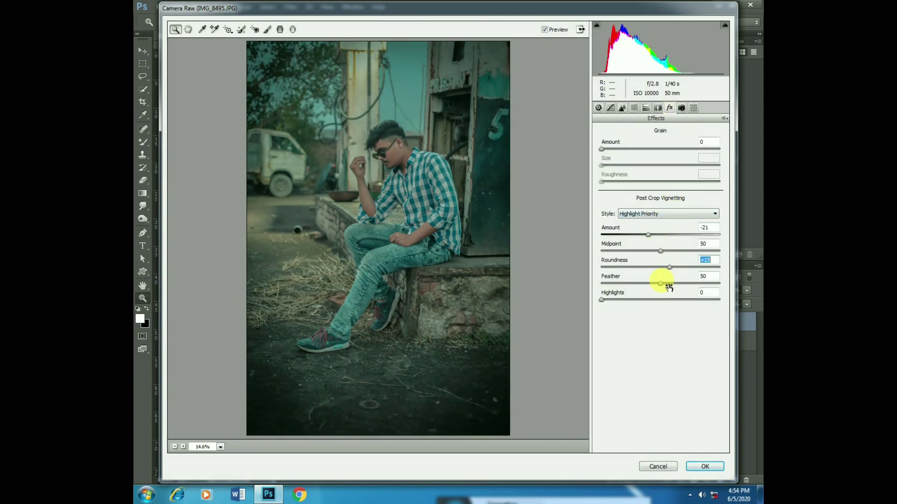
drag(660, 251, 677, 252)
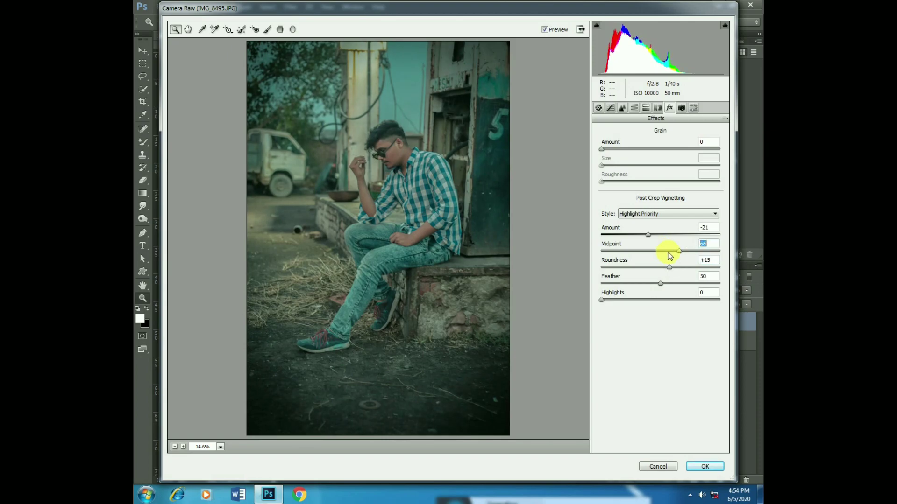
Lower the saturation of Blues to about -49 and apply the Camera Raw edits
click(634, 107)
drag(652, 261, 626, 260)
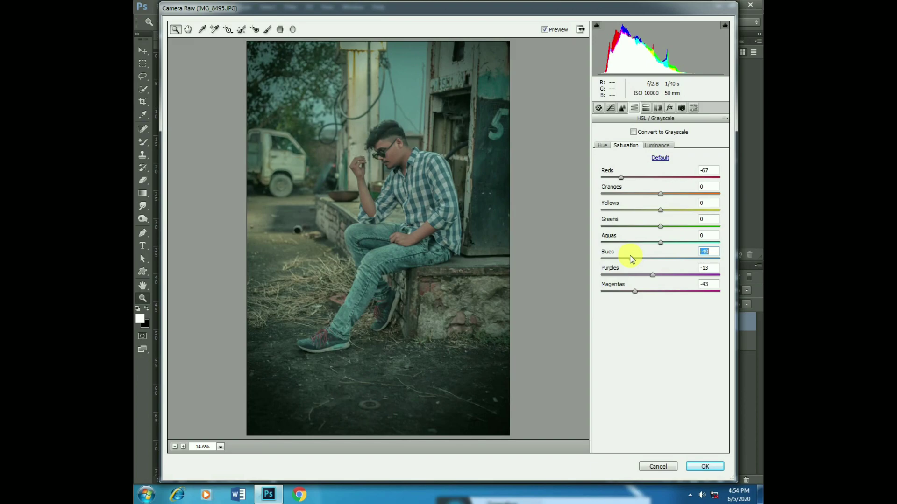
click(703, 466)
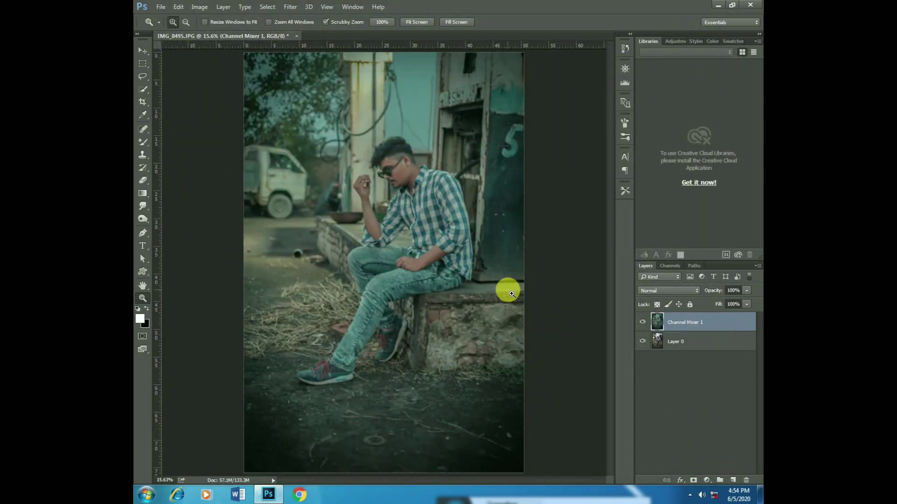
Compare the graded layer with the original photo beneath it
key(s)
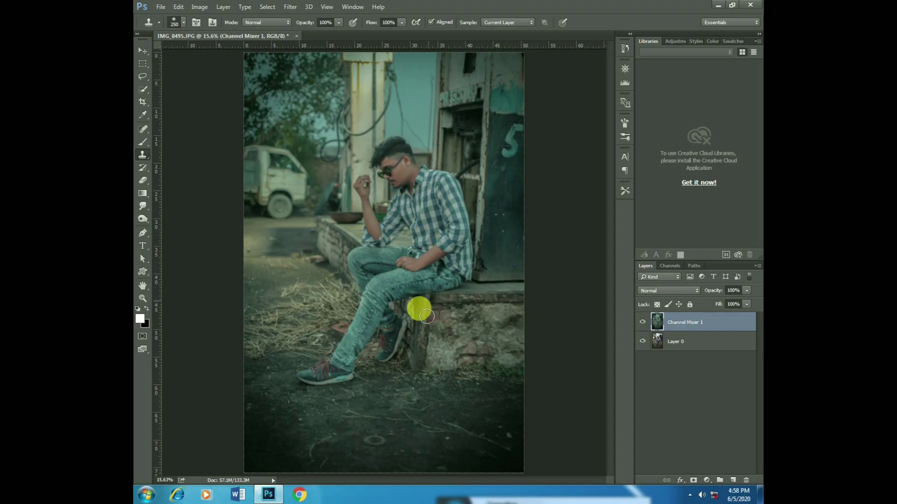
click(642, 322)
click(643, 322)
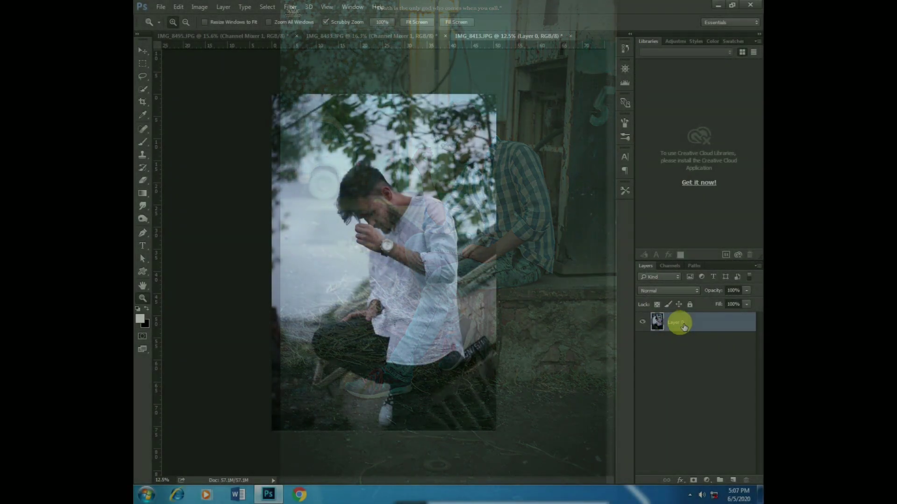
Duplicate Layer 0 of IMG_8413.JPG and open the copy in the Camera Raw filter
key(ctrl+j)
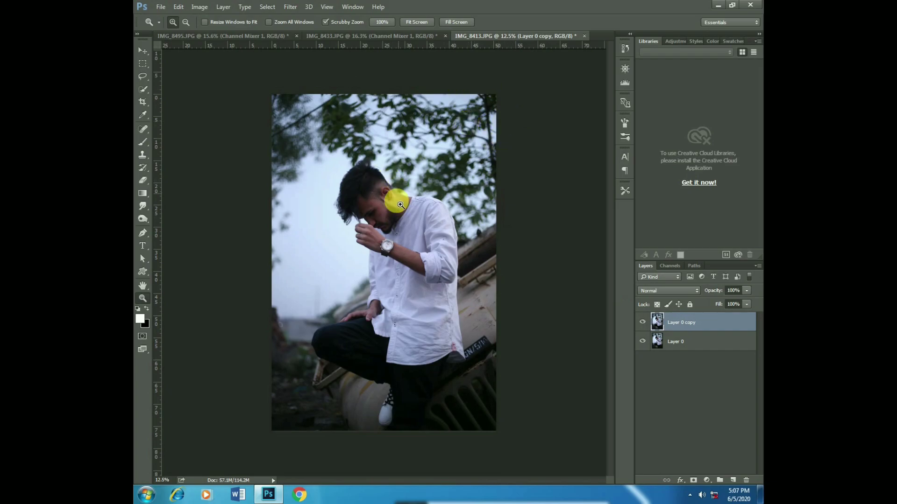
click(291, 6)
click(320, 60)
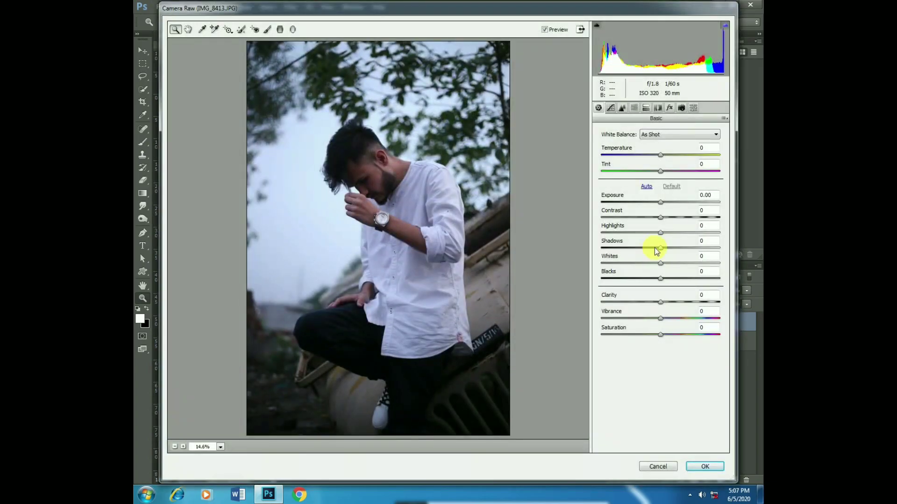
Set Highlights to -100, Shadows to +35, Whites to -33, Blacks to +13, Clarity to +14 and Saturation to +33
drag(661, 232, 601, 233)
click(663, 248)
drag(665, 248, 681, 248)
mouse_move(661, 302)
mouse_down()
mouse_move(680, 303)
mouse_move(670, 304)
mouse_up()
drag(660, 263, 668, 279)
drag(660, 334, 680, 335)
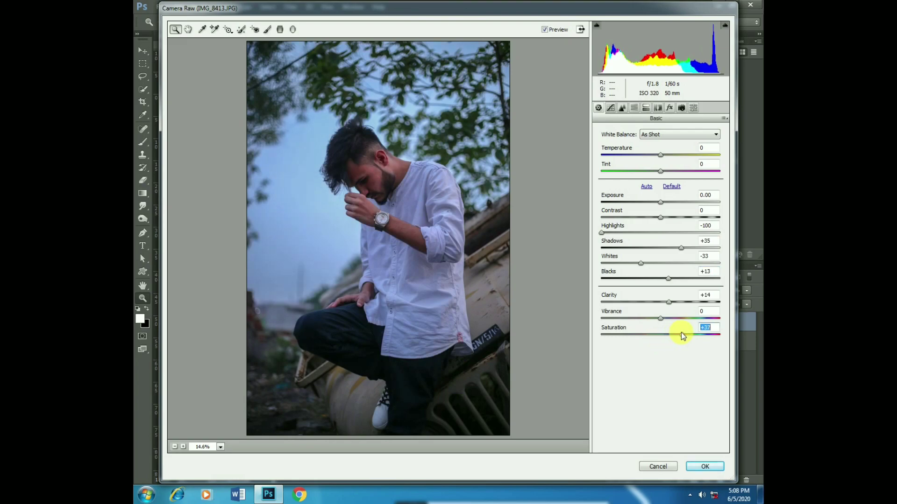
Set the HSL saturation of Reds to -33 and Oranges to -36, and raise the luminance of both colours
click(634, 108)
click(626, 146)
drag(660, 194, 640, 178)
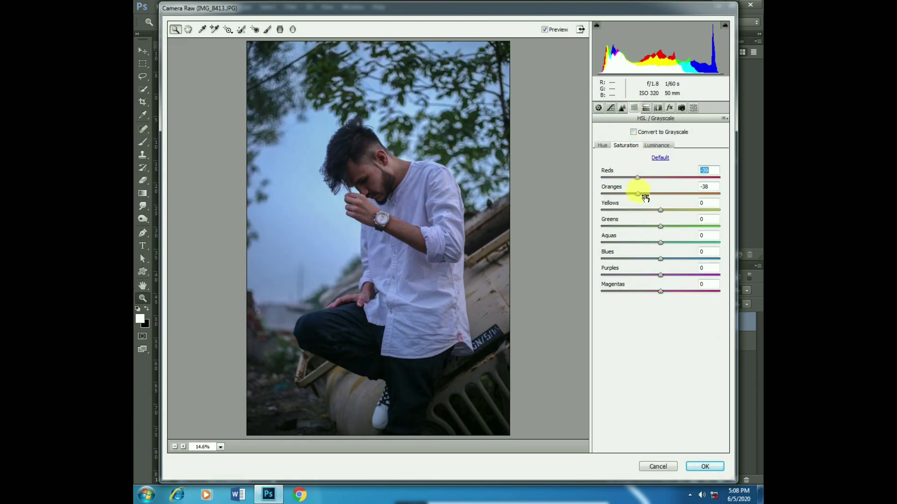
click(657, 145)
drag(660, 178, 672, 193)
Shift the hue of Blues toward teal and set the saturation of Blues to -32
click(603, 145)
drag(660, 258, 641, 260)
click(626, 146)
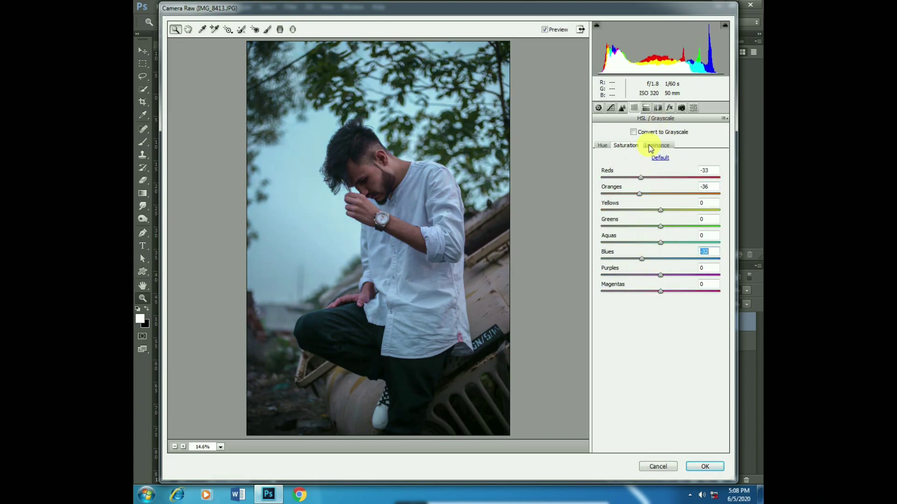
click(598, 108)
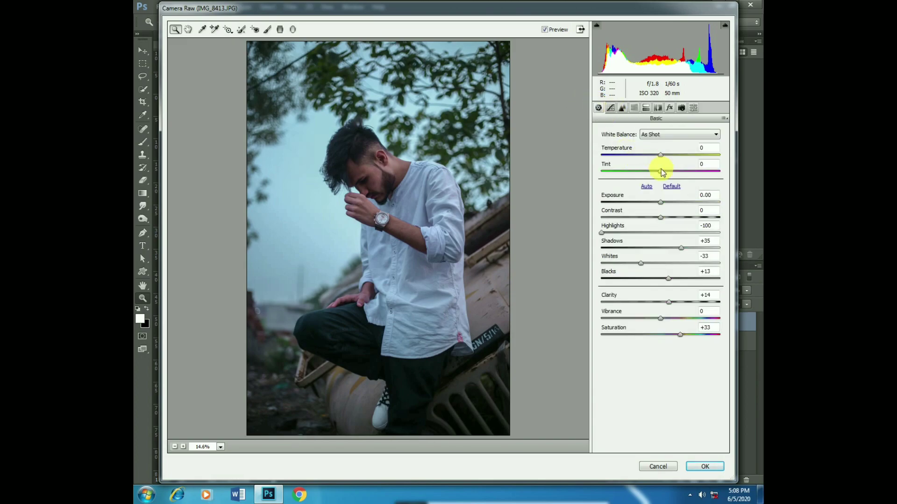
Split-tone the photo with highlights at hue 159 and saturation 15, and shadows at hue about 248 and saturation 11
click(646, 108)
drag(601, 162, 652, 148)
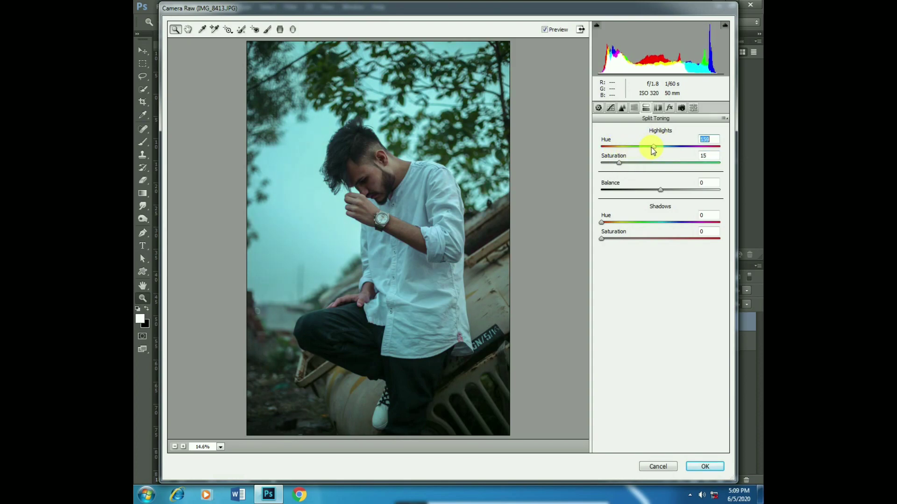
drag(602, 222, 680, 223)
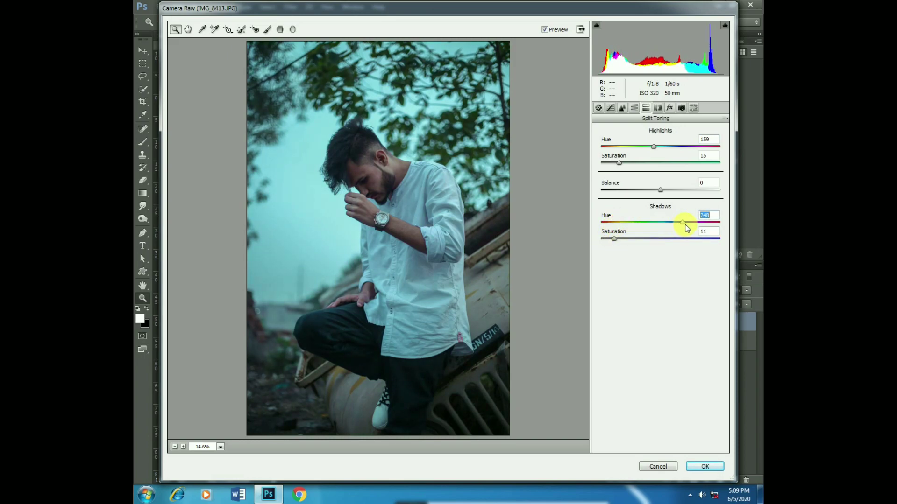
Add a post-crop vignette with amount -38, midpoint 43 and roundness +33
click(670, 108)
drag(660, 234, 638, 234)
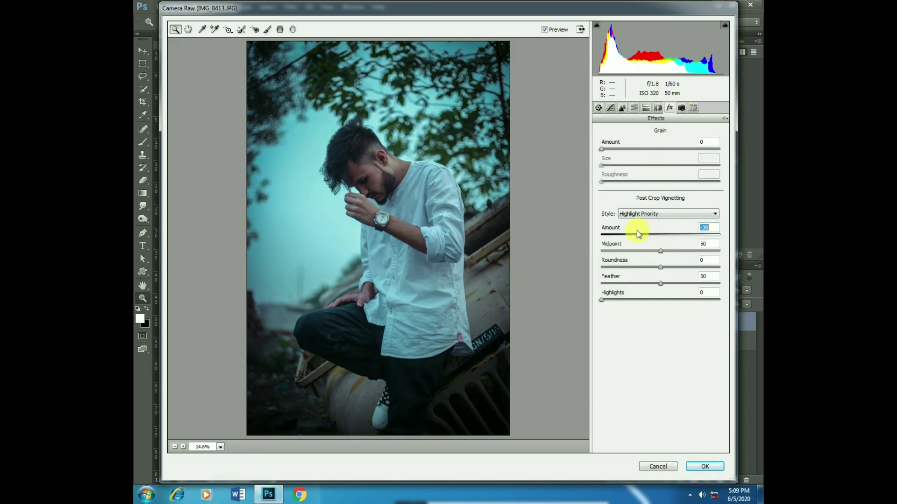
mouse_move(664, 267)
mouse_down()
mouse_move(680, 267)
mouse_move(660, 250)
mouse_up()
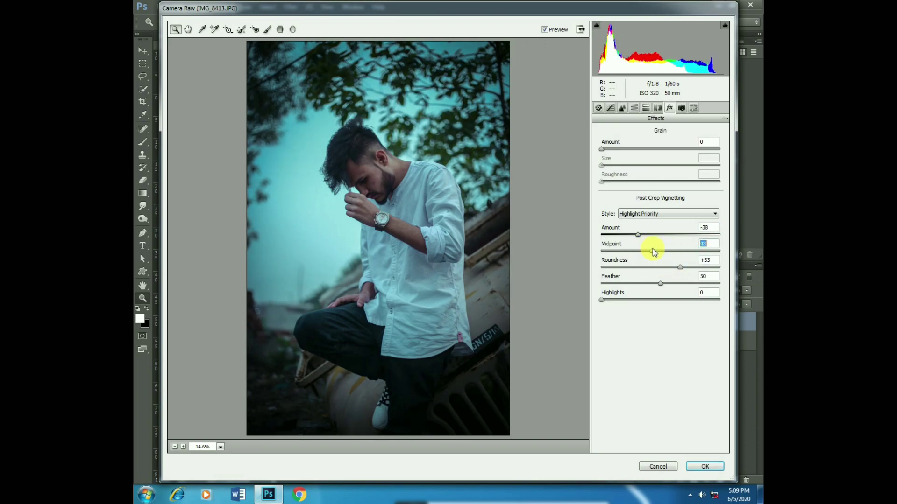
Set the tint to -15 and the exposure to about +0.40, and apply the Camera Raw edits
click(598, 108)
drag(661, 202, 668, 206)
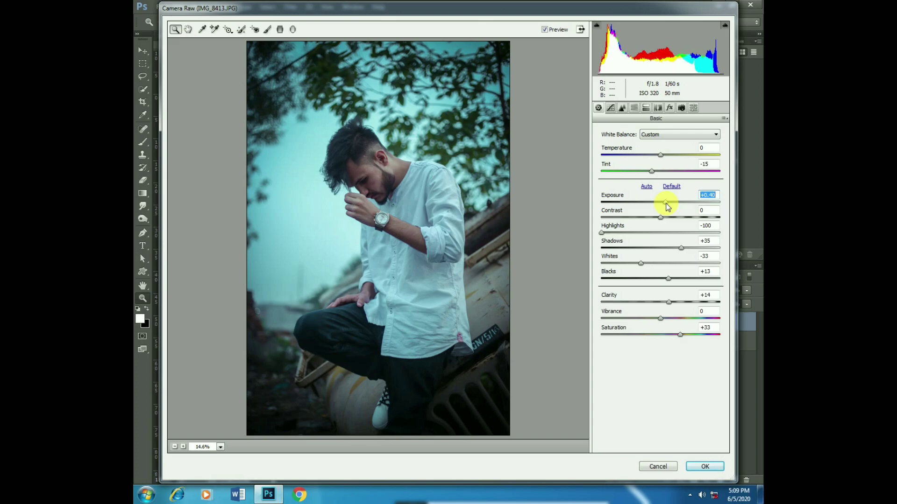
click(703, 467)
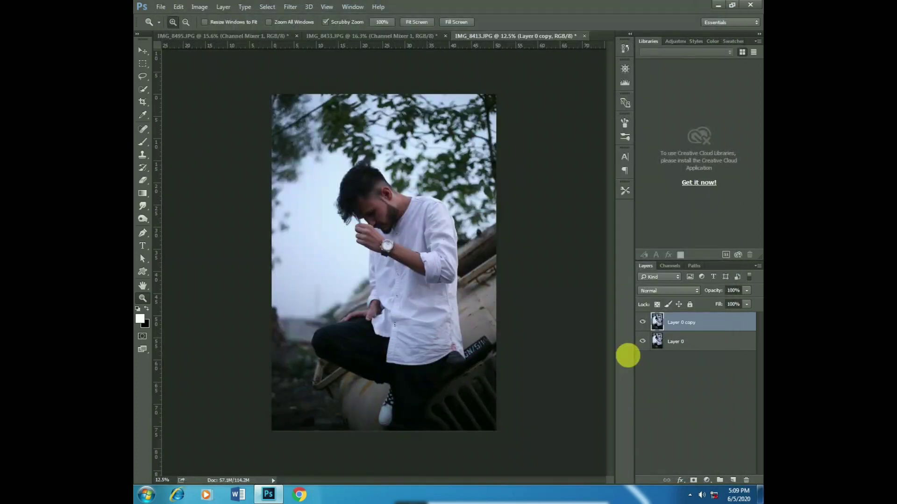
Toggle the visibility of Layer 0 copy to compare the graded portrait with the original
click(642, 322)
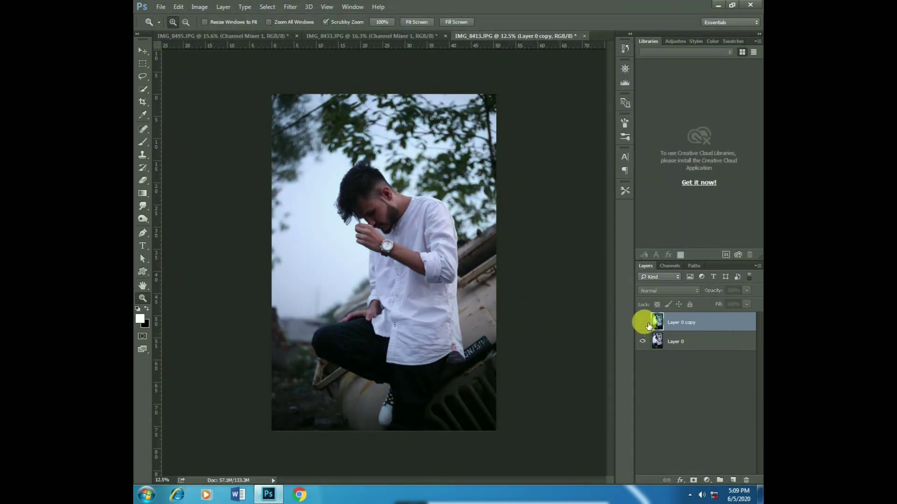
click(643, 321)
scroll(494, 283, up, 2)
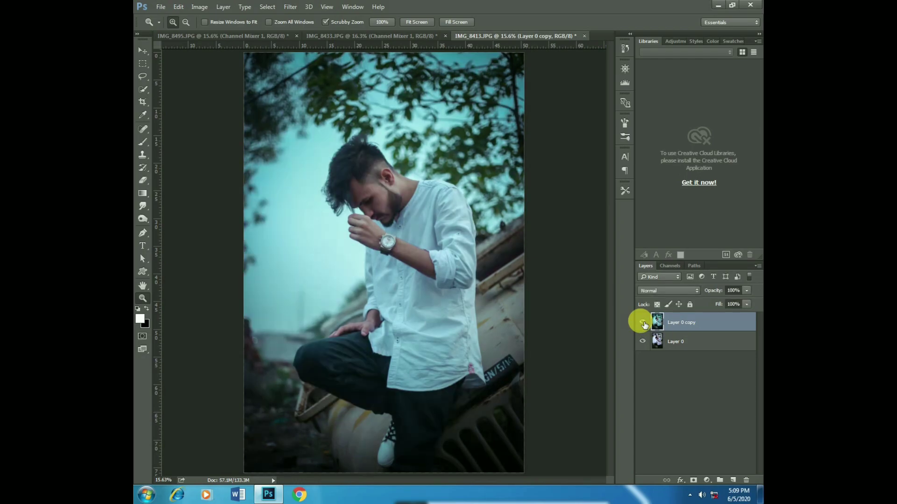
Apply the Camera Raw filter with highlights at -83 and clarity at +14, and compare the result with the original layer
click(290, 7)
click(317, 32)
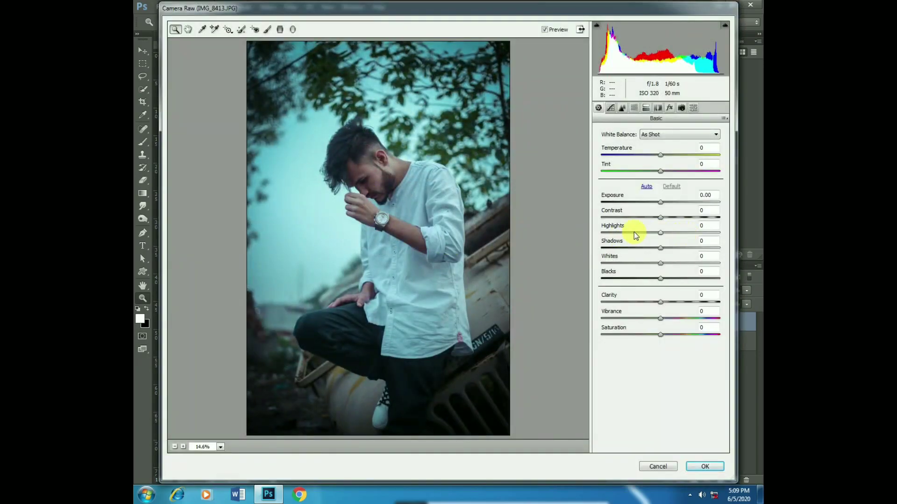
click(645, 233)
drag(645, 233, 610, 243)
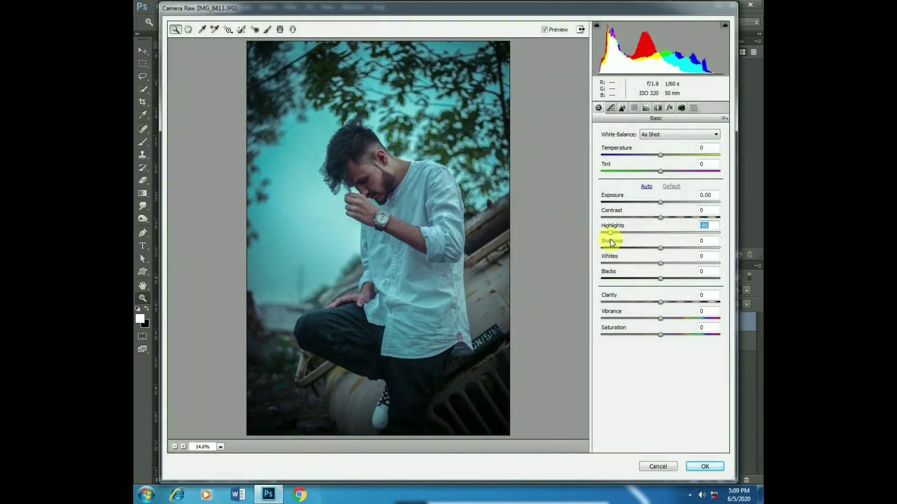
mouse_move(660, 302)
mouse_down()
mouse_move(687, 307)
mouse_move(671, 308)
mouse_up()
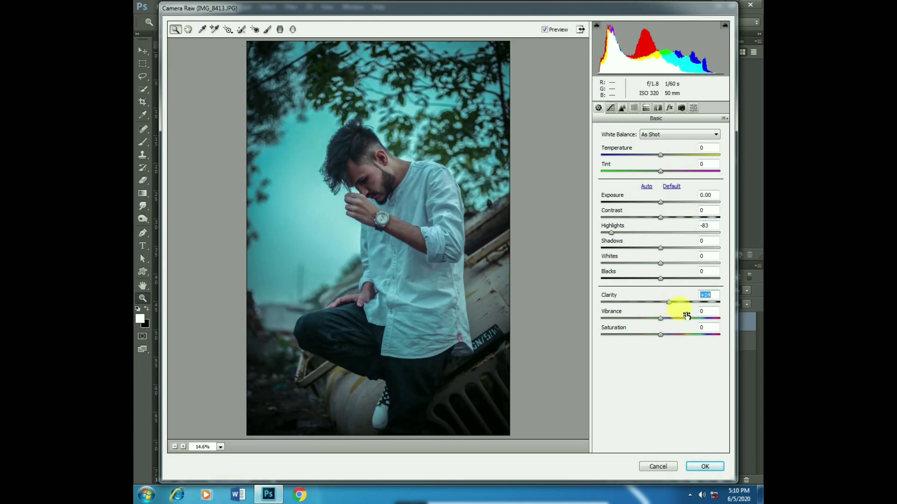
click(702, 466)
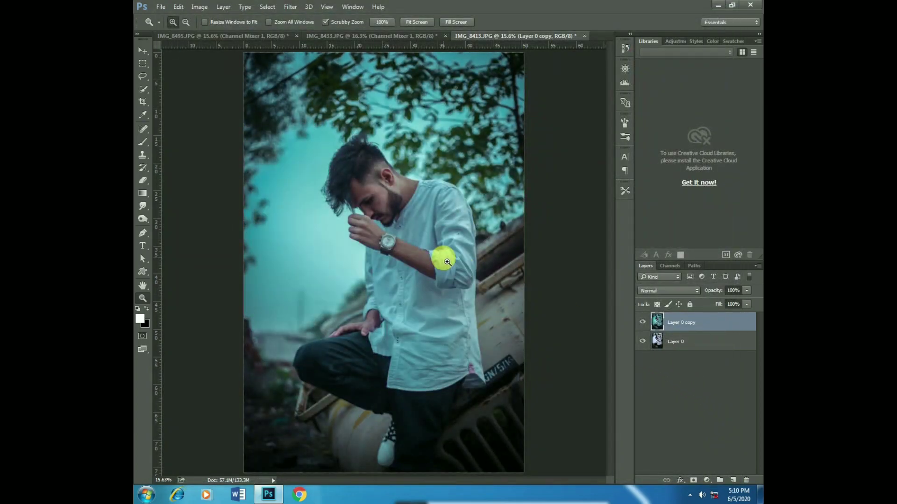
click(643, 322)
click(643, 322)
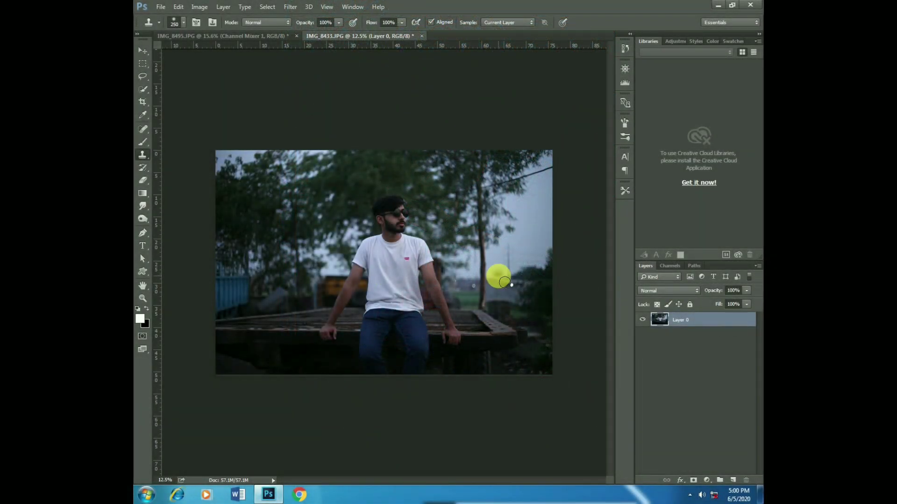
Duplicate Layer 0 of IMG_8433.JPG and open the copy in the Liquify filter
key(ctrl+j)
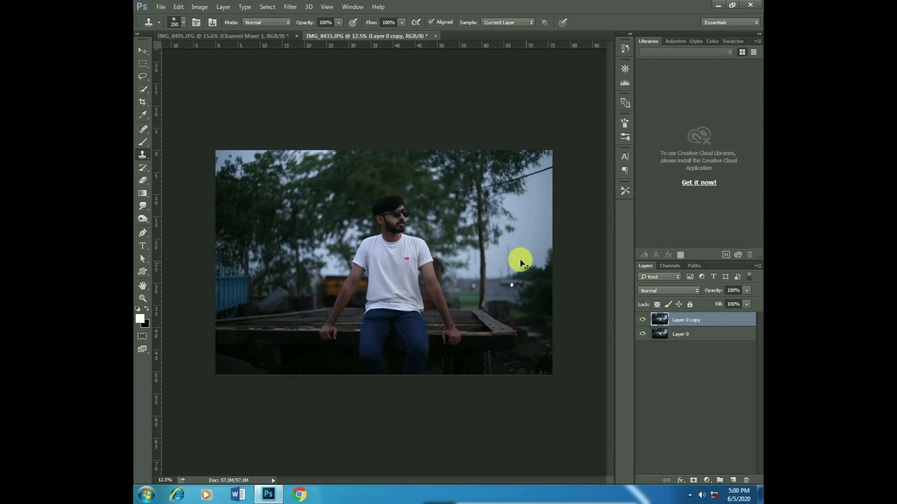
click(290, 6)
click(355, 83)
Reshape the man's hair with a Liquify brush at varying sizes, apply the filter and check the result
key(z)
drag(345, 154, 410, 258)
scroll(407, 243, up, 1)
click(149, 27)
key(bracketleft)
mouse_move(401, 137)
mouse_down()
mouse_move(285, 136)
mouse_move(247, 160)
mouse_move(260, 148)
mouse_move(253, 145)
mouse_move(285, 138)
mouse_move(279, 125)
mouse_move(358, 116)
mouse_move(293, 124)
mouse_up()
key(bracketleft)
key(bracketright)
key(bracketright)
key(bracketright)
key(bracketleft)
key(bracketleft)
key(bracketleft)
click(644, 28)
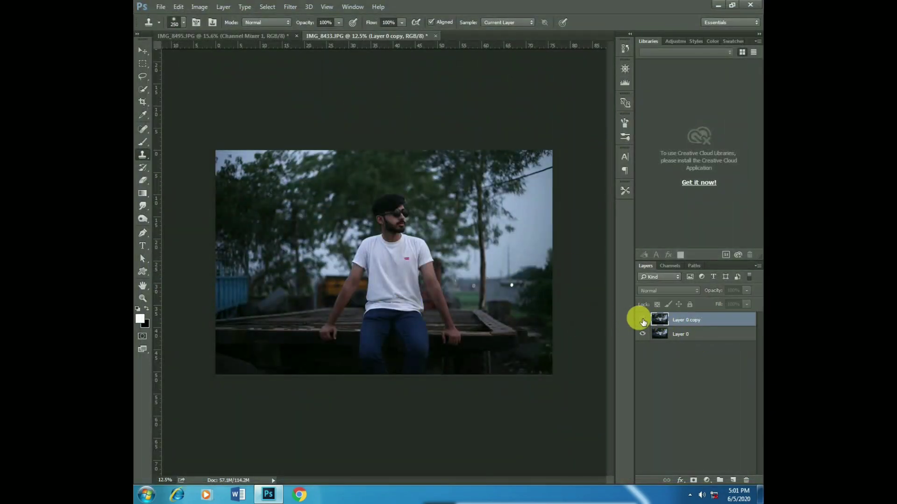
In the Camera Raw filter, set exposure +0.40, highlights -78, shadows +26, whites -56, blacks +13, clarity +12 and saturation +39
click(290, 7)
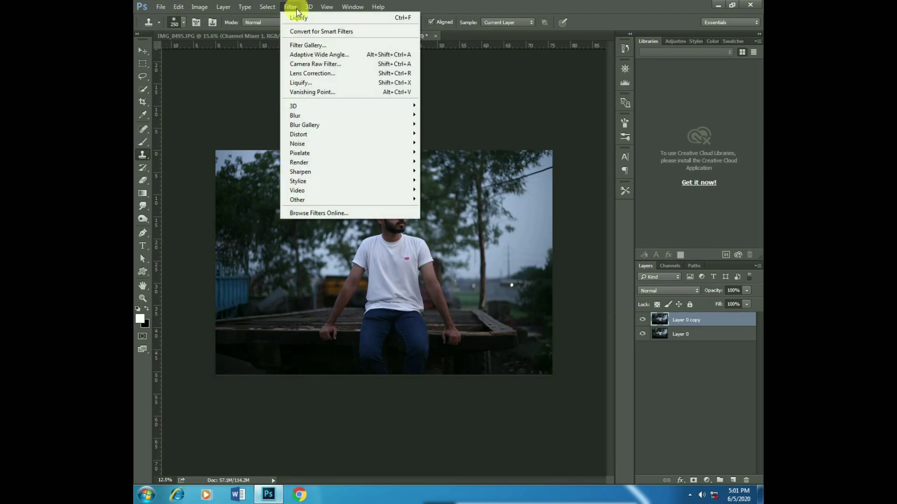
click(327, 65)
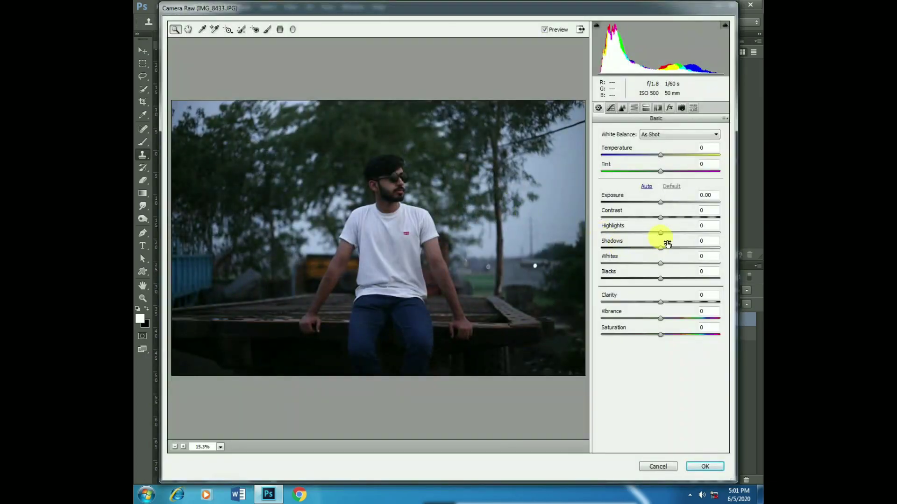
drag(659, 232, 678, 248)
drag(660, 202, 666, 203)
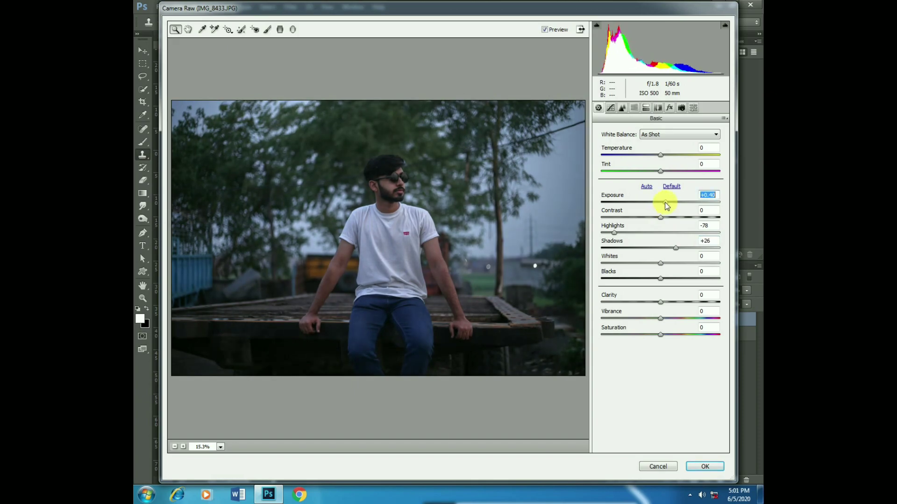
drag(660, 263, 683, 302)
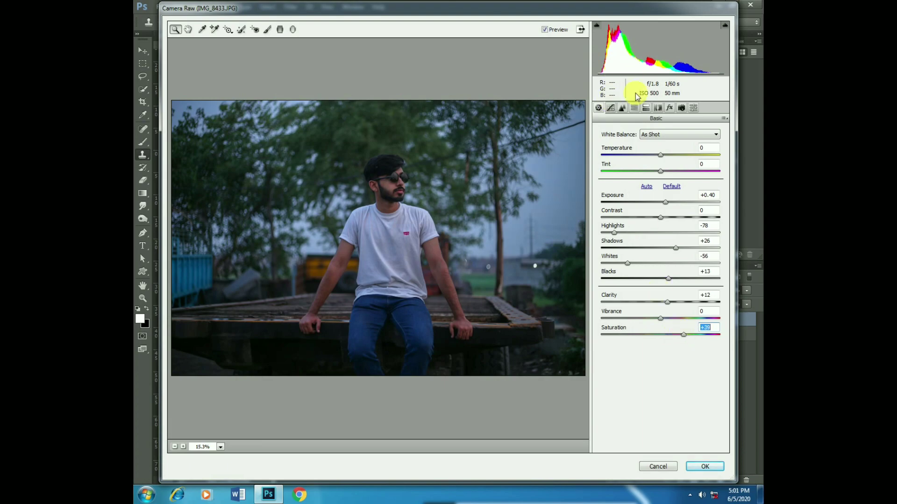
Lower the saturation of Reds and Oranges, and raise the luminance of Reds slightly
click(634, 108)
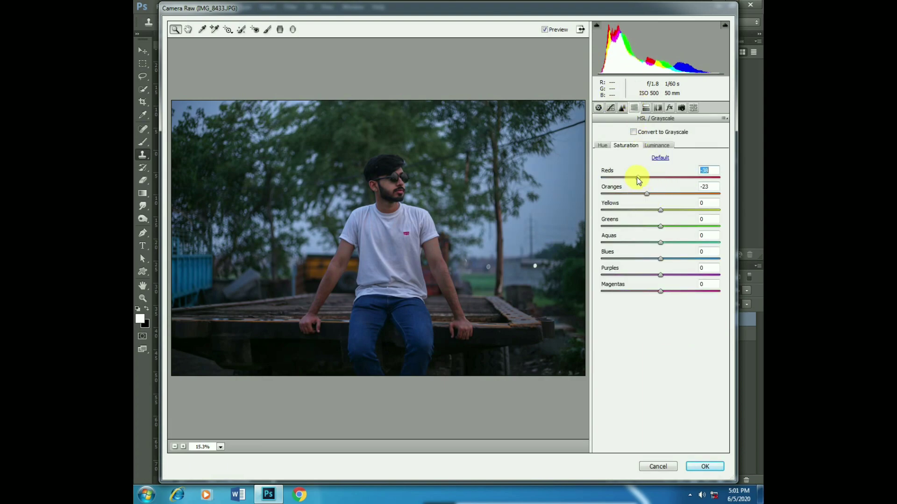
click(656, 145)
drag(659, 178, 667, 180)
Set the hue of Greens to +44 and Aquas to -67, shift Blues toward teal, and set the saturation of Blues to -31
click(602, 146)
drag(718, 226, 613, 239)
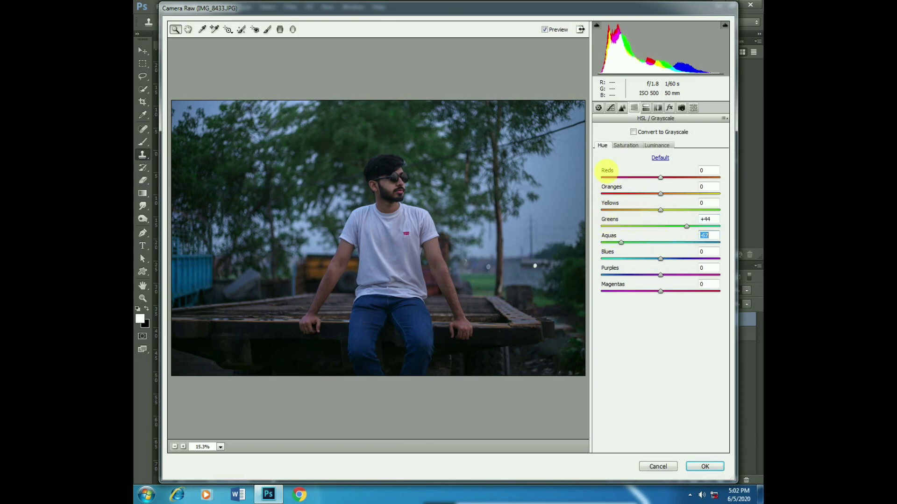
drag(659, 259, 646, 259)
click(625, 145)
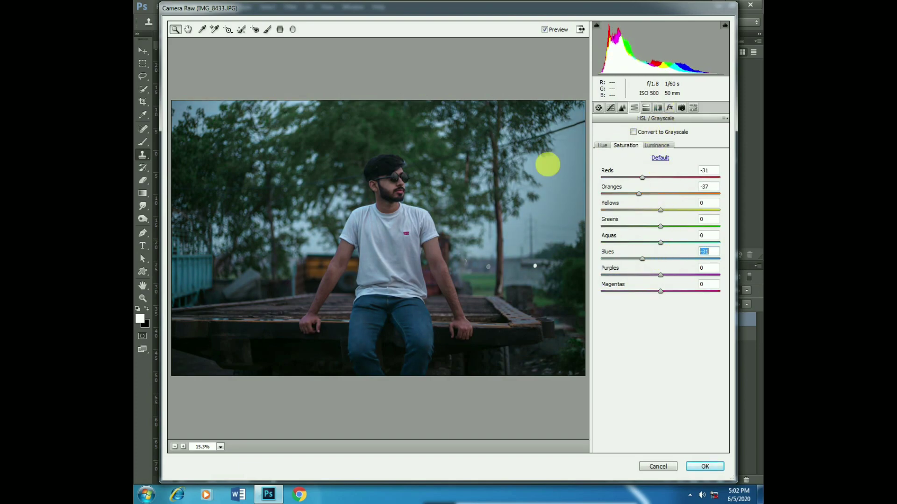
Split-tone the photo with highlights at hue 108 and saturation 11, balance +27, and adjust the hue and saturation of the shadows
click(645, 108)
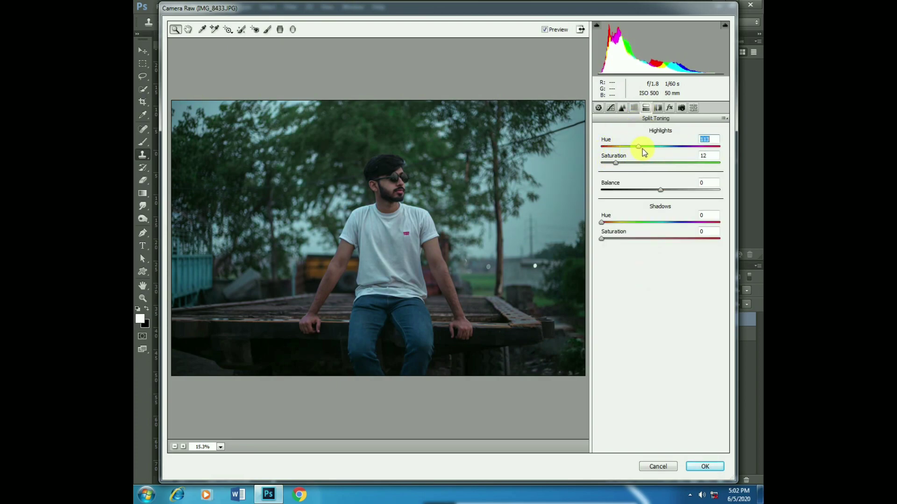
drag(644, 149, 638, 146)
click(620, 161)
click(620, 222)
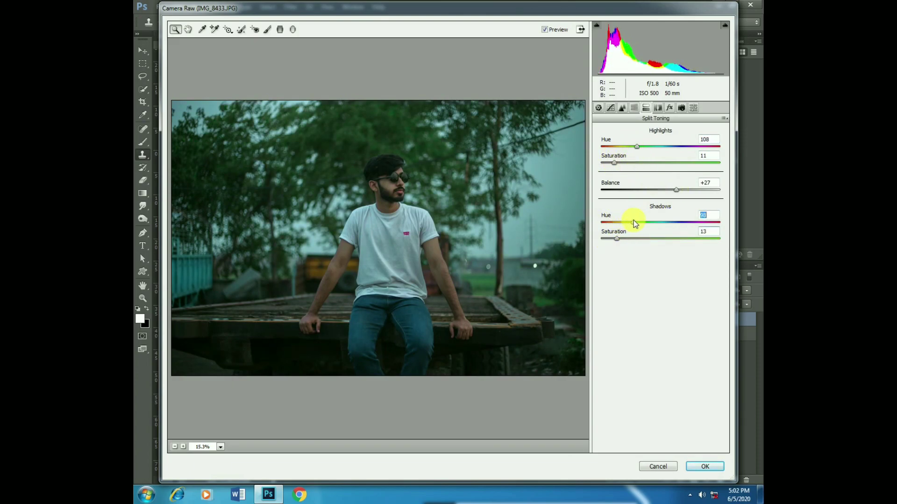
drag(663, 216, 592, 237)
Set the tint to -8 and the highlights to -100, and apply the Camera Raw edits
click(598, 108)
drag(650, 174, 655, 170)
drag(614, 233, 611, 236)
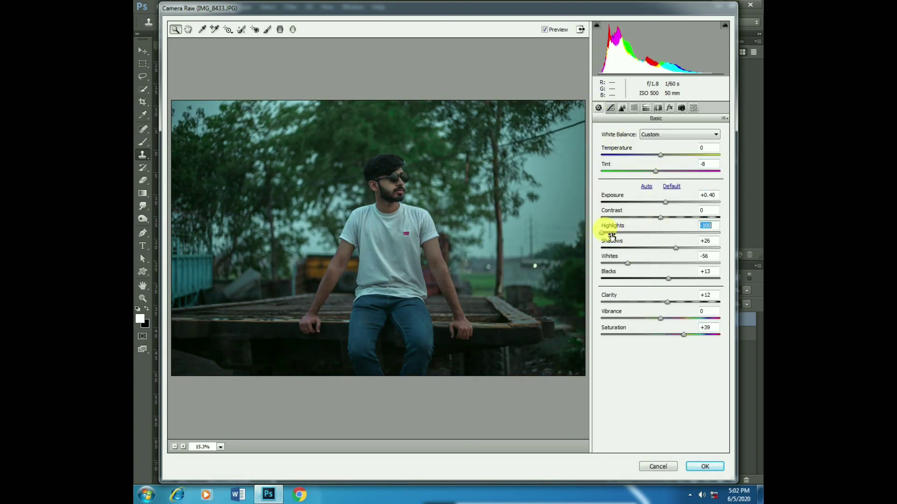
click(694, 469)
key(z)
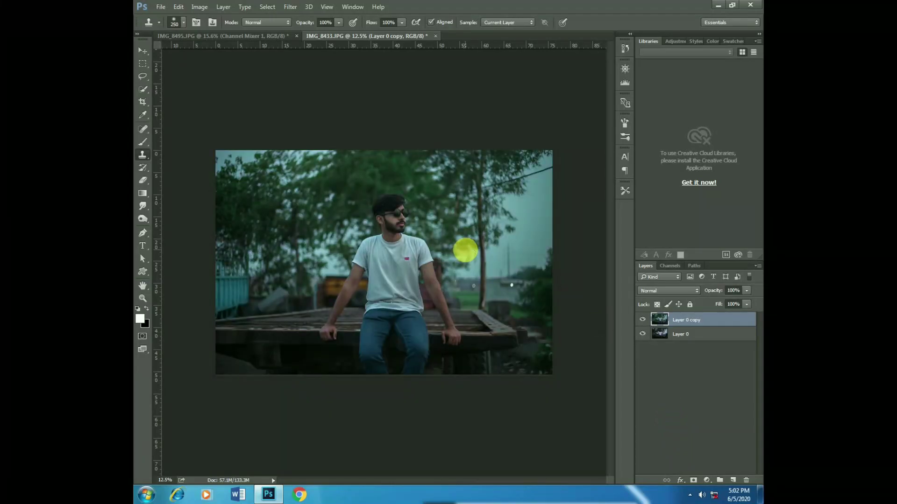
drag(465, 250, 469, 253)
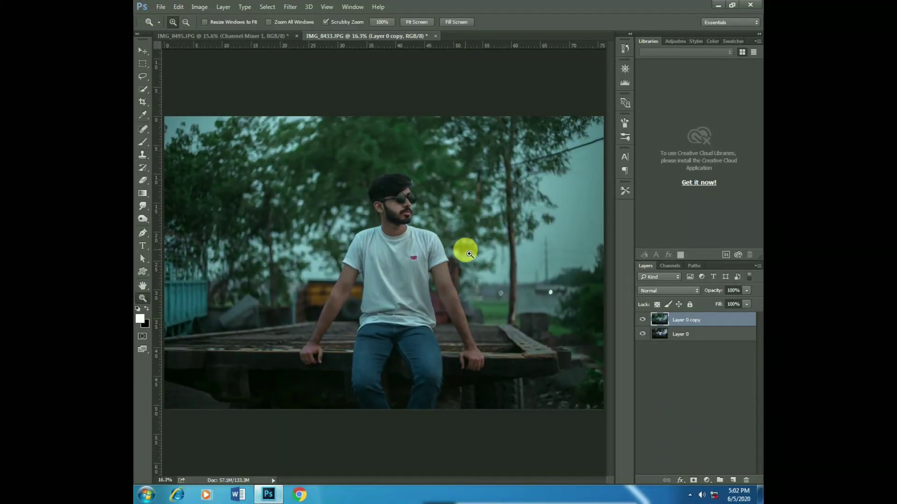
click(290, 6)
click(509, 299)
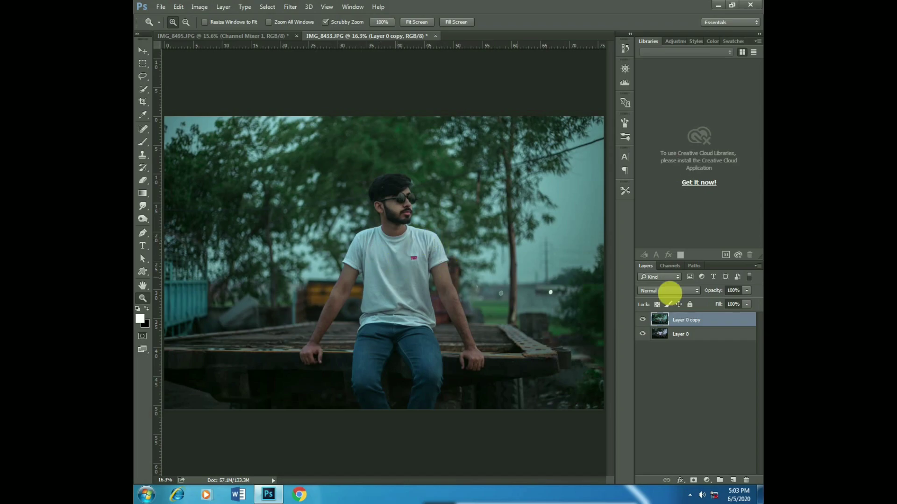
Add a Channel Mixer adjustment layer and set its Green output channel to Green +38 and Blue +61
click(707, 480)
click(692, 401)
drag(433, 73, 546, 100)
mouse_move(588, 206)
mouse_down()
mouse_move(574, 206)
mouse_move(567, 226)
mouse_move(580, 227)
mouse_move(571, 209)
mouse_up()
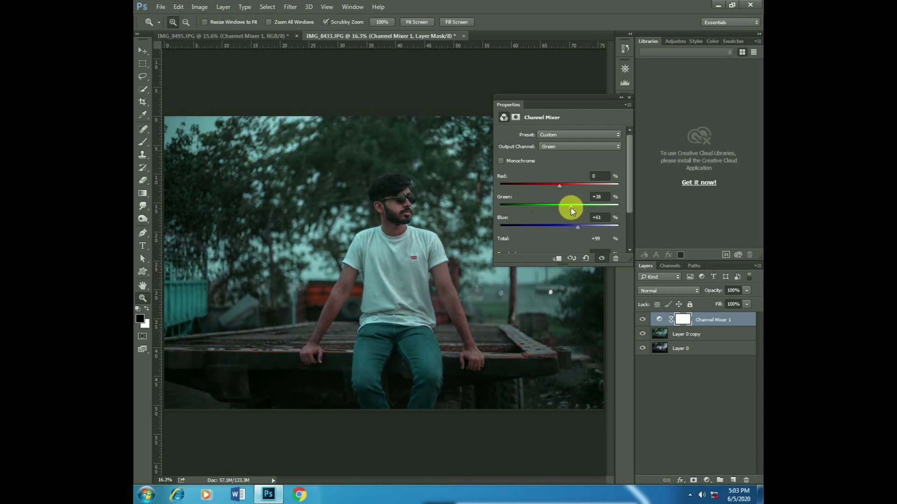
Reduce the Channel Mixer layer's opacity to 47% and merge it with Layer 0 copy
click(622, 97)
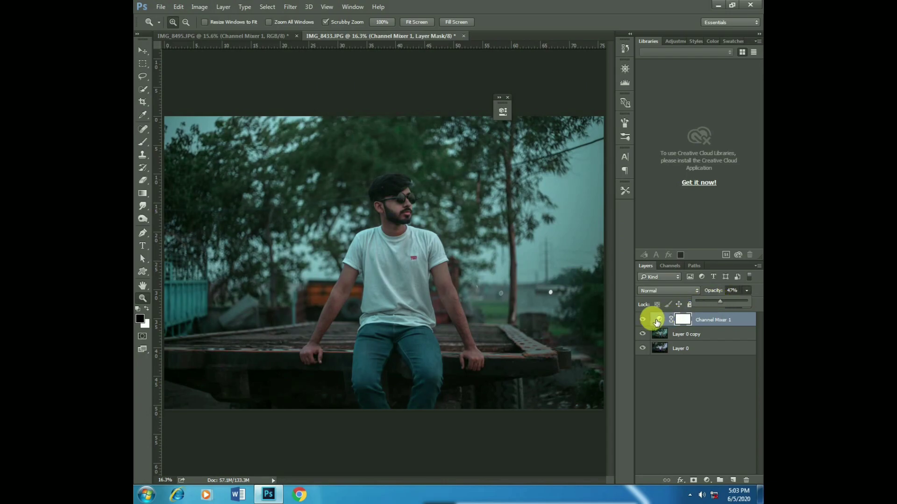
shift+click(697, 334)
right_click(697, 334)
click(587, 329)
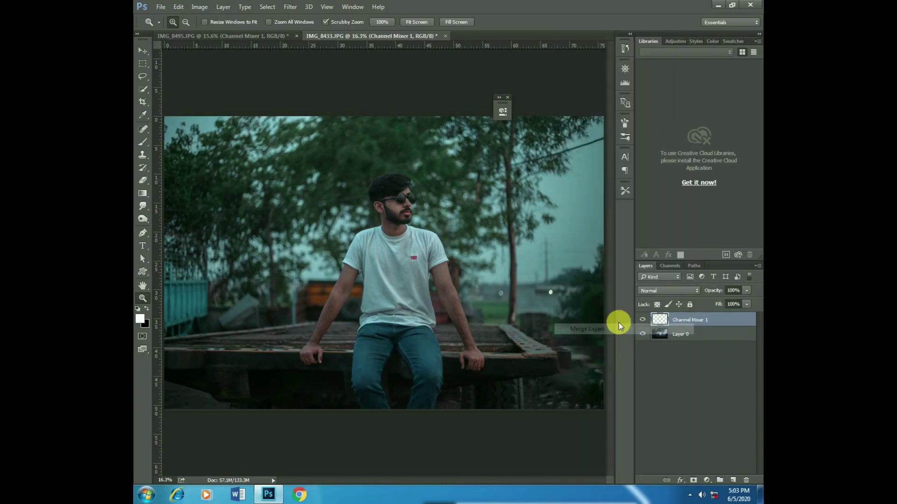
click(508, 98)
Open the merged layer in the Camera Raw filter, lower the highlights and raise the shadows
click(290, 6)
click(304, 66)
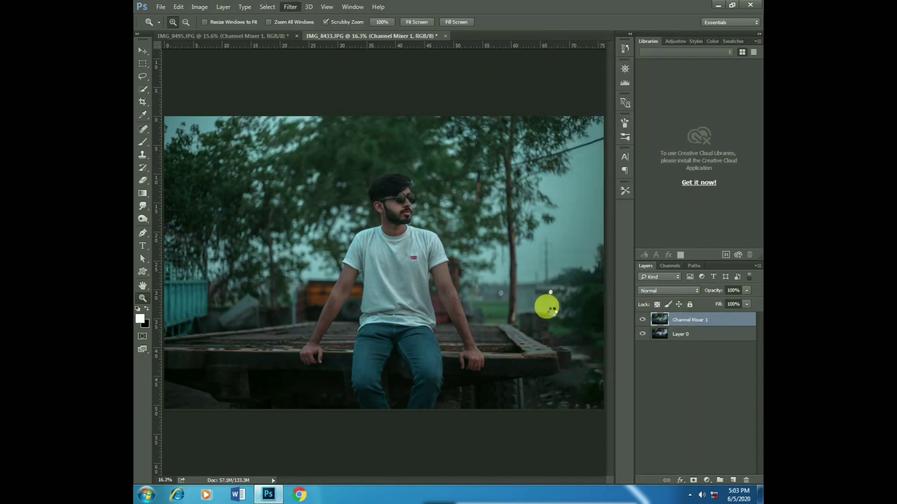
drag(660, 232, 627, 232)
drag(692, 249, 673, 248)
click(661, 276)
Set Lights to -13 and Darks to +20 on the parametric tone curve
mouse_move(659, 302)
mouse_down()
mouse_move(676, 315)
mouse_move(645, 300)
mouse_move(653, 302)
mouse_up()
click(611, 107)
click(661, 332)
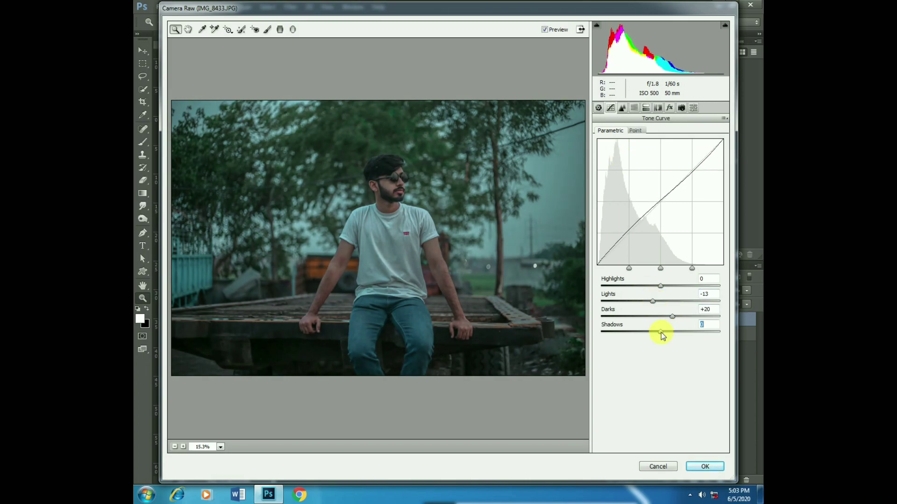
Lower the luminance of Blues slightly in the HSL adjustments
click(622, 107)
click(634, 107)
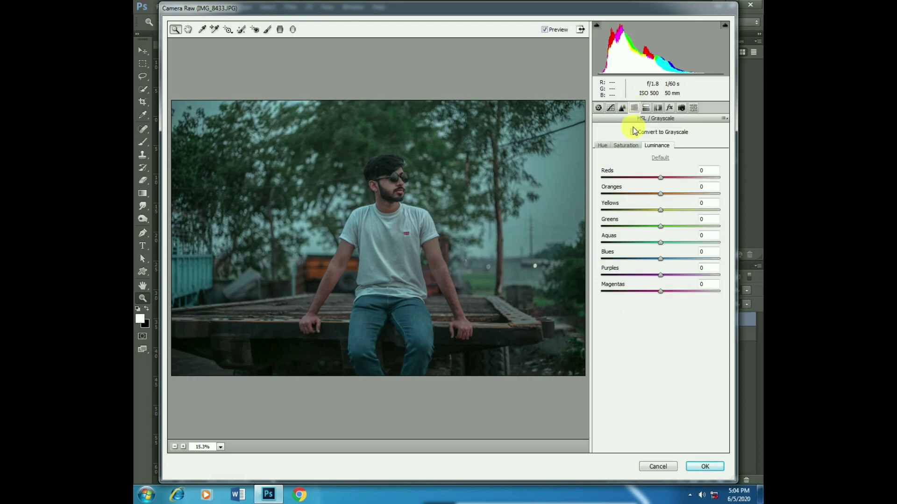
mouse_move(663, 257)
mouse_down()
mouse_move(674, 255)
mouse_move(645, 257)
mouse_move(677, 257)
mouse_move(655, 259)
mouse_move(647, 234)
mouse_move(664, 251)
mouse_move(654, 267)
mouse_up()
click(625, 145)
click(670, 108)
Raise the exposure slightly and apply the Camera Raw edits to the merged layer
click(598, 108)
drag(660, 202, 663, 203)
click(700, 466)
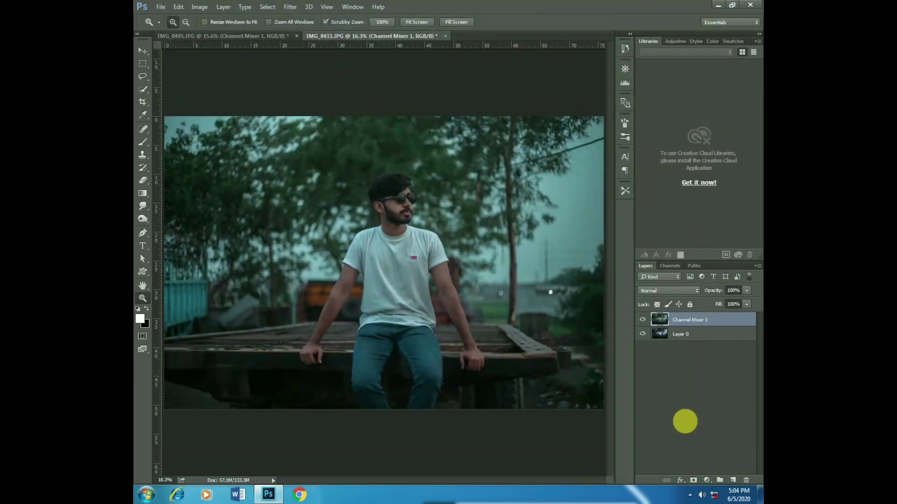
Toggle the visibility of the merged Channel Mixer 1 layer to compare the grade with the original photo
click(643, 320)
click(643, 320)
click(642, 320)
click(643, 320)
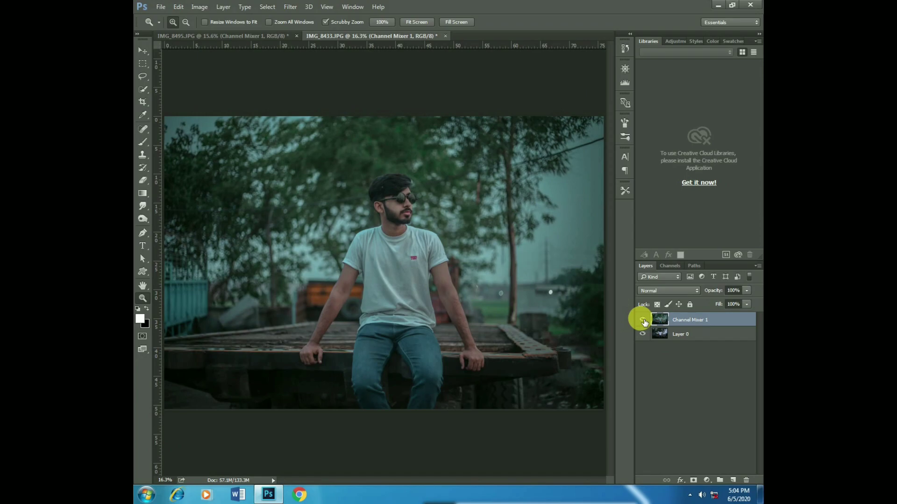